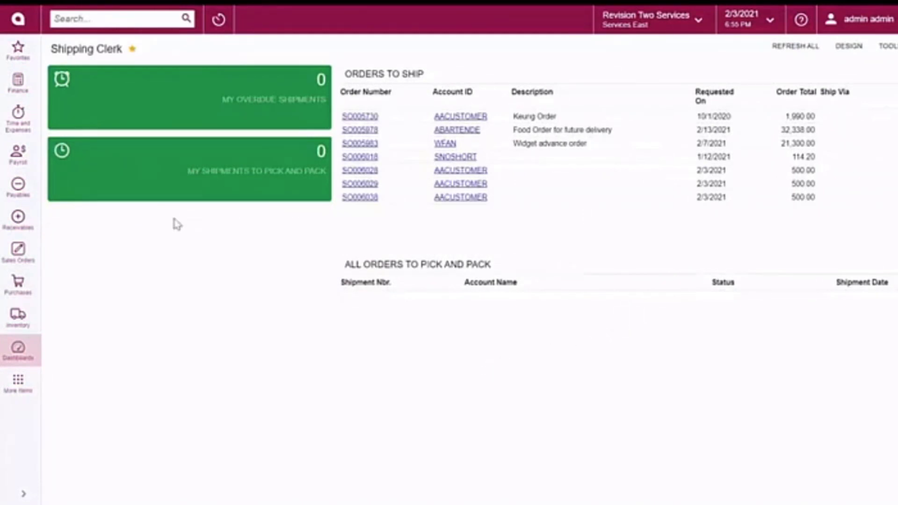
Step: Search for the on-hold purchase order by its number and open the matching Products Wholesale order
left_click(83, 18)
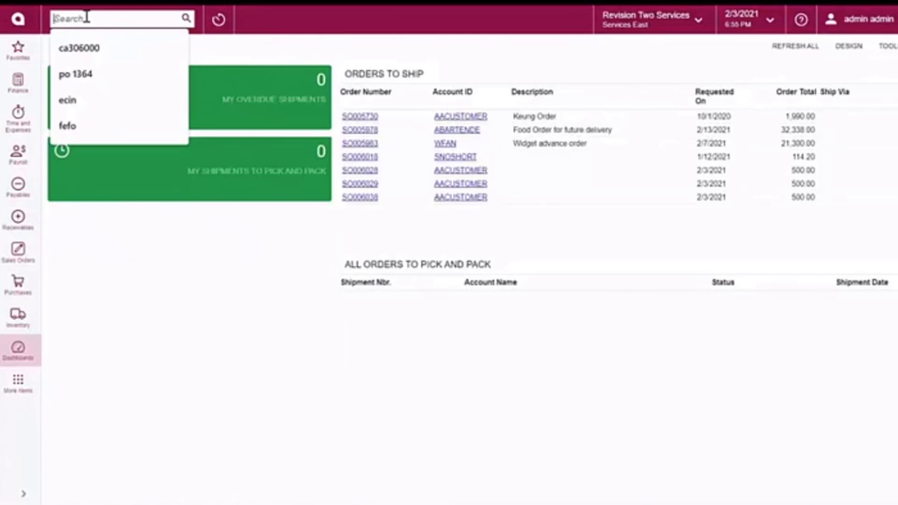
type("po 1")
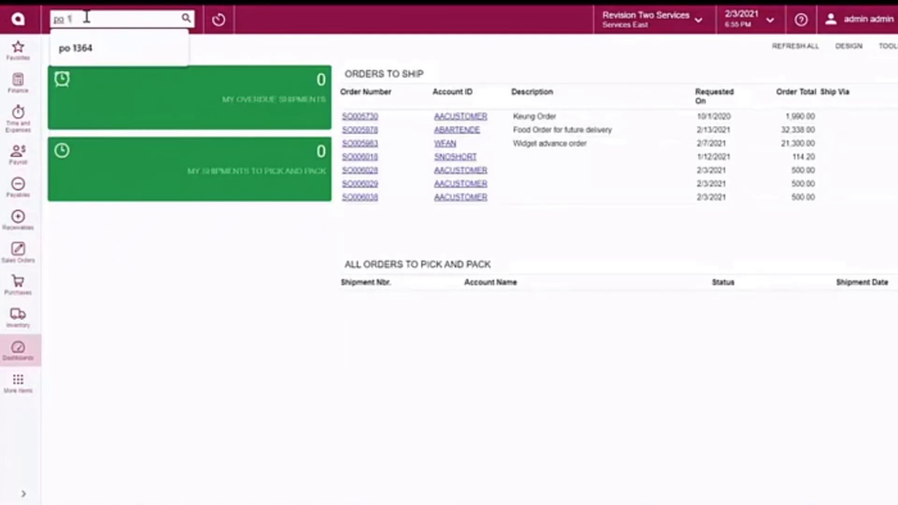
type("481")
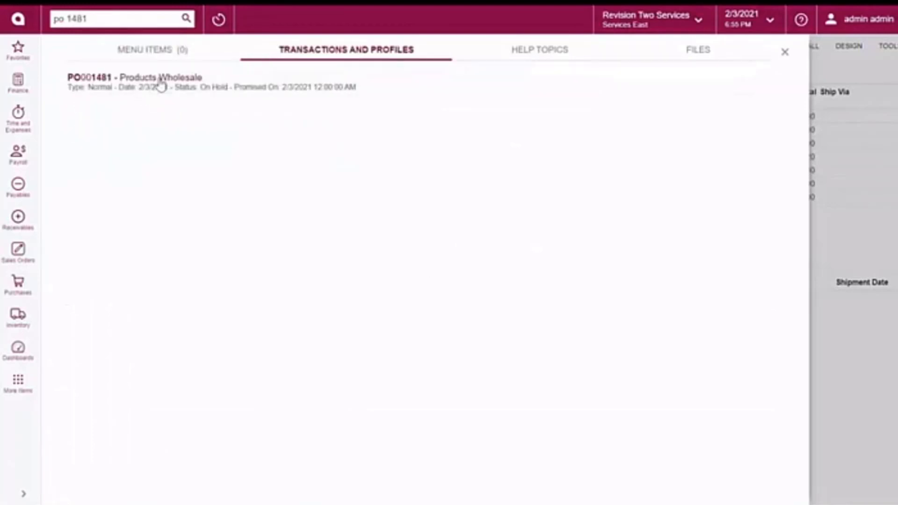
left_click(161, 86)
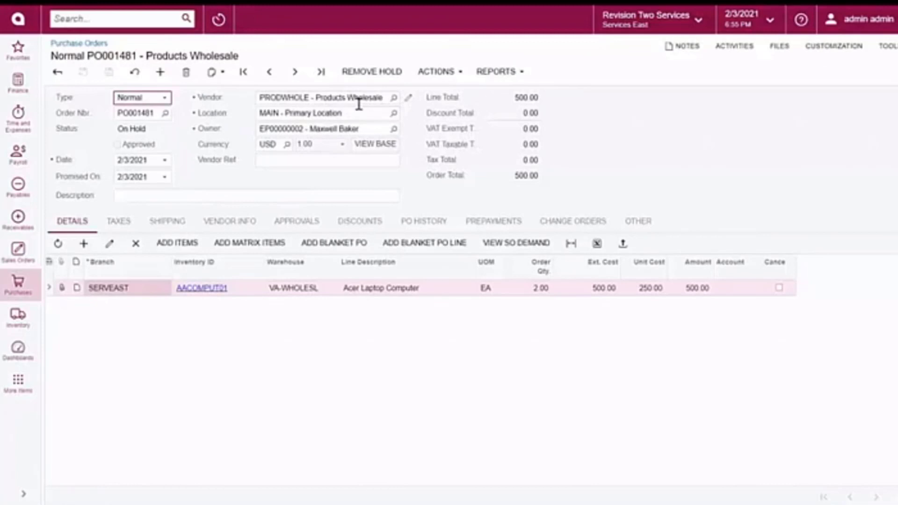
left_click(649, 30)
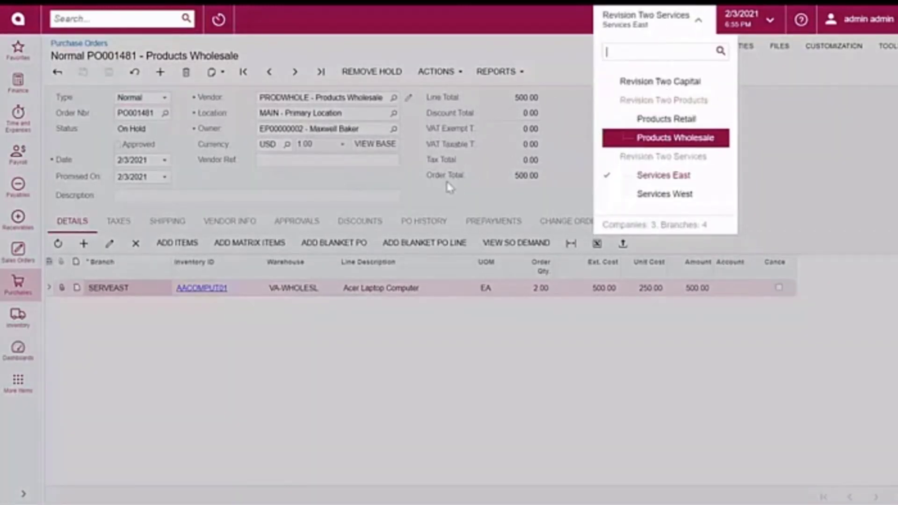
left_click(448, 186)
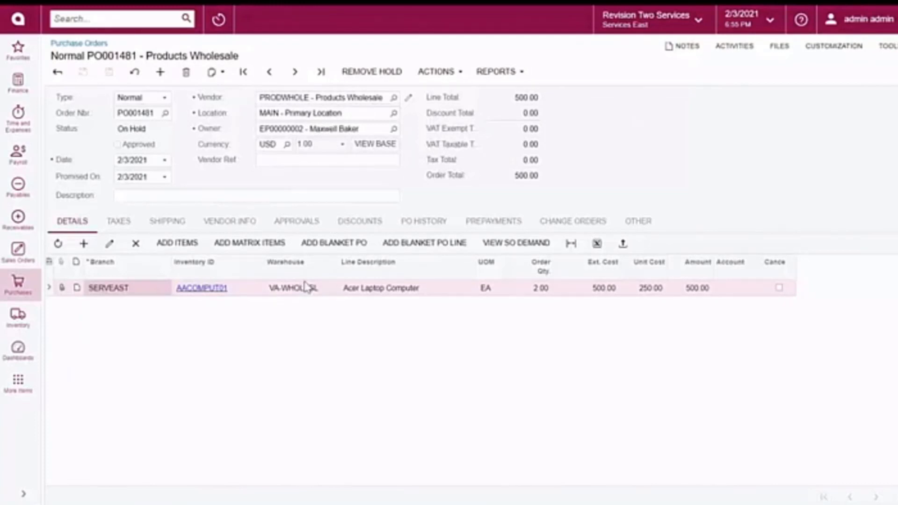
Step: Remove the hold from the purchase order and approve it, and generate the corresponding sales order
left_click(374, 72)
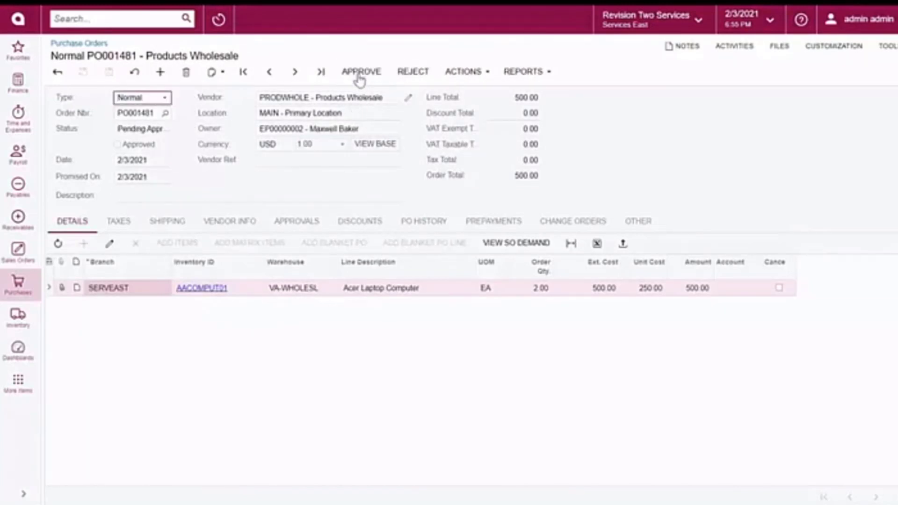
left_click(359, 77)
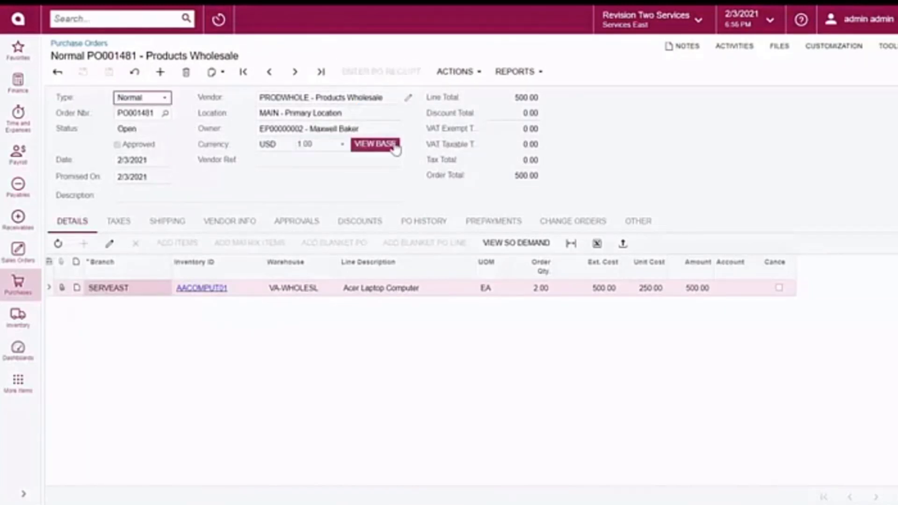
left_click(456, 72)
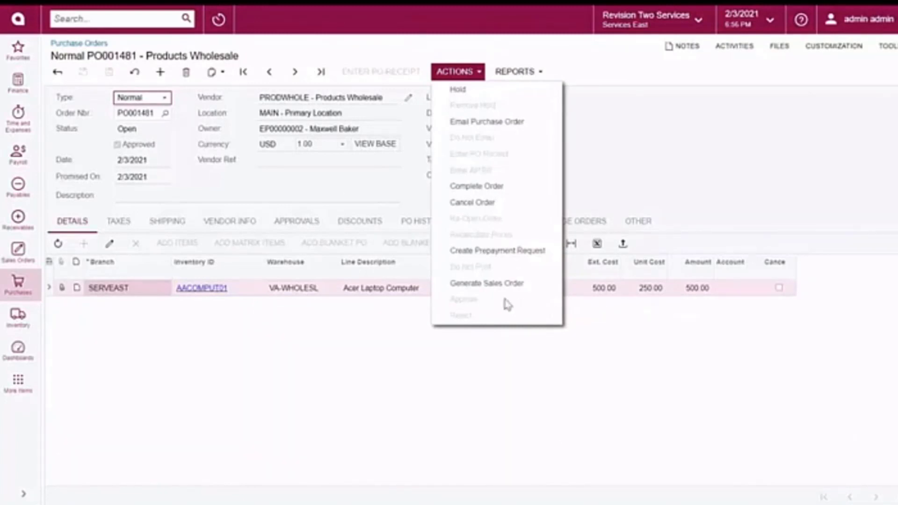
left_click(487, 284)
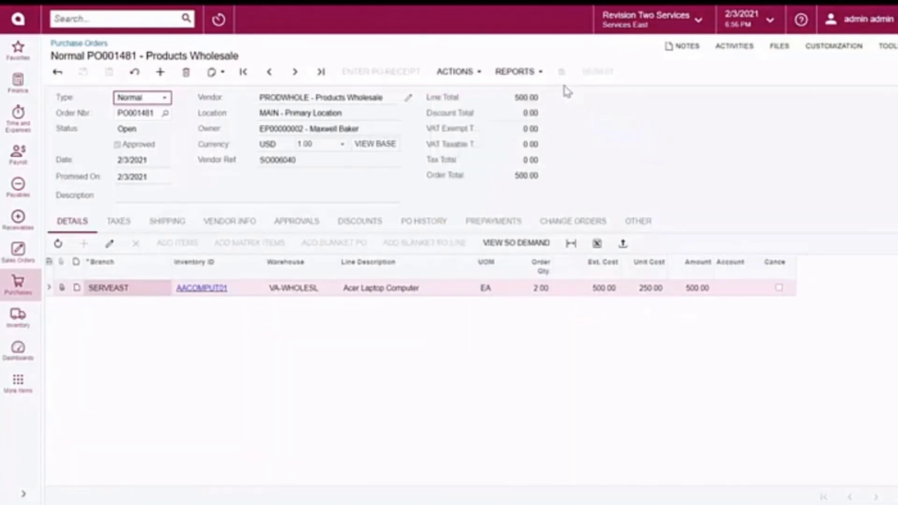
Step: Switch to the Products Wholesale branch and open the SERVEAST sales order from the Shipping Clerk dashboard
left_click(658, 22)
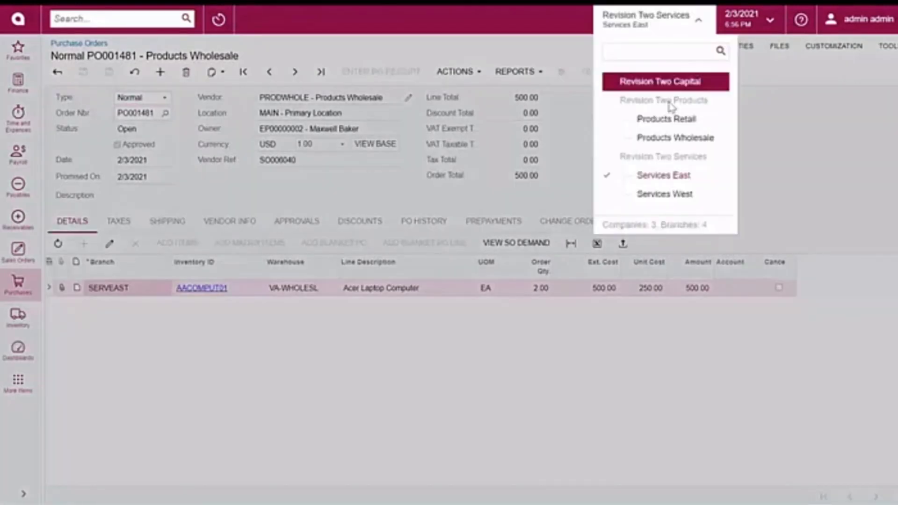
left_click(675, 139)
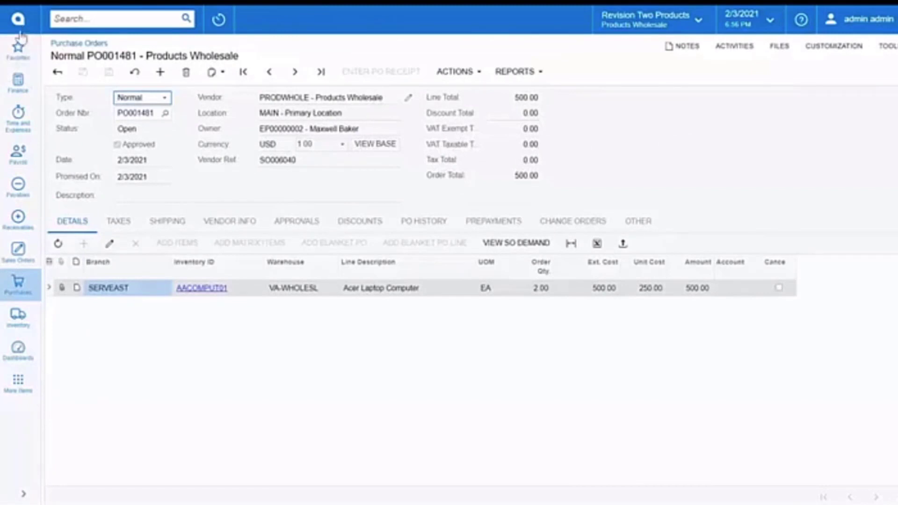
left_click(18, 54)
left_click(454, 107)
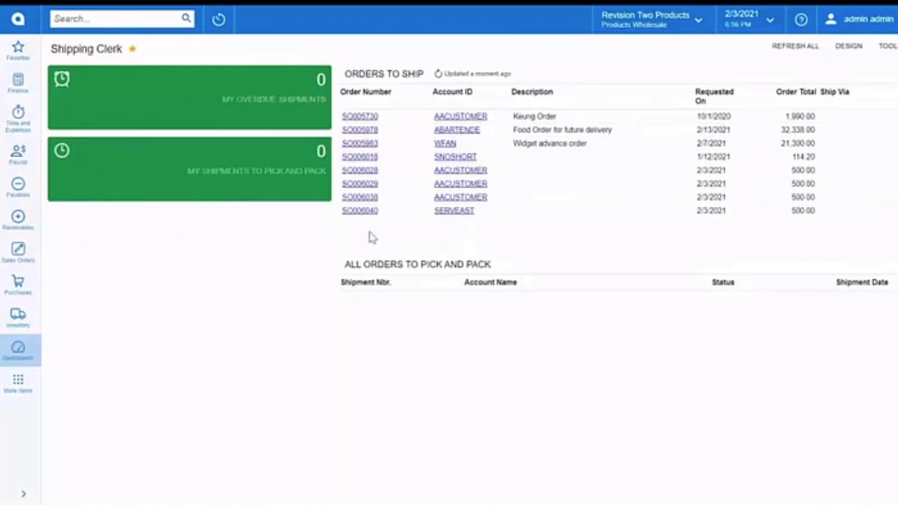
left_click(360, 211)
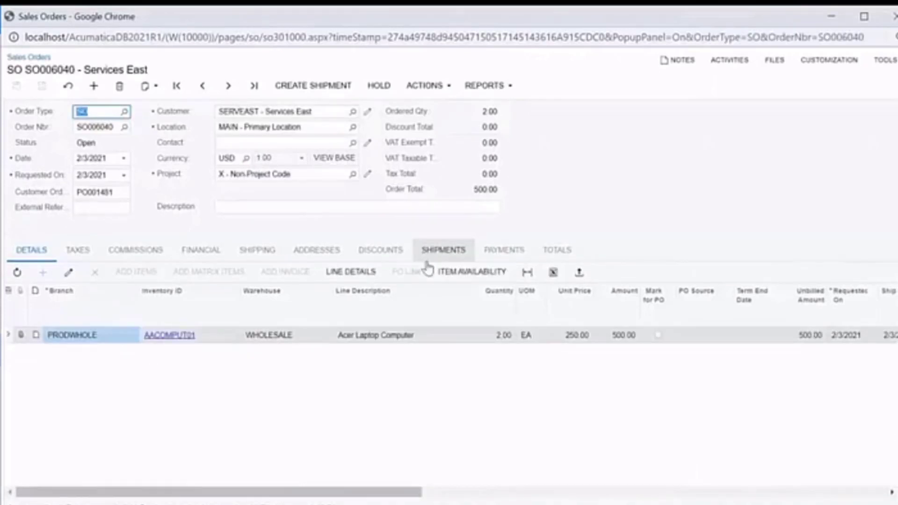
left_click(127, 191)
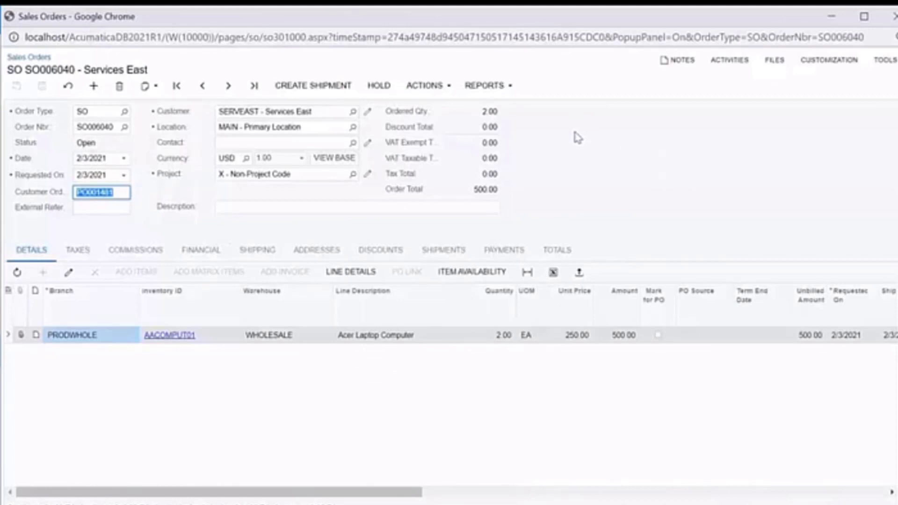
Step: Create and confirm a shipment dated 2/3/2021 from the WHOLESALE warehouse, and generate a PO receipt from it
left_click(314, 89)
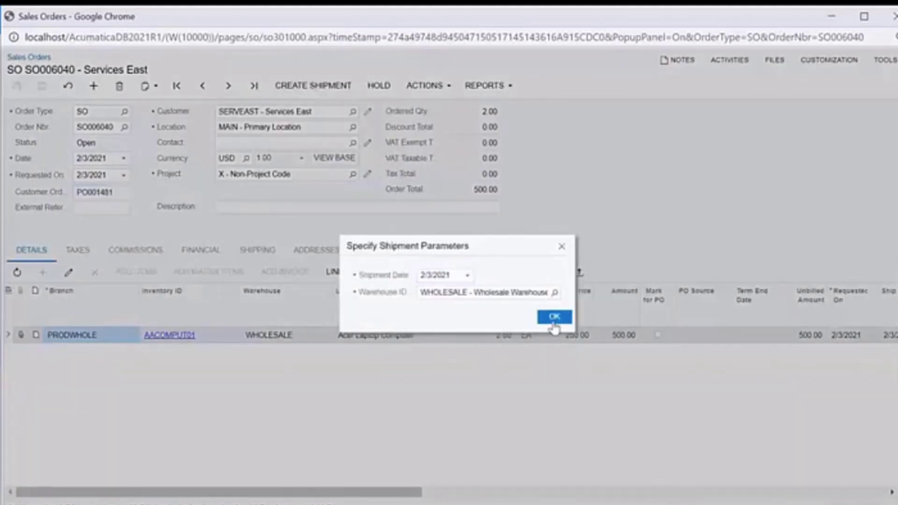
left_click(555, 316)
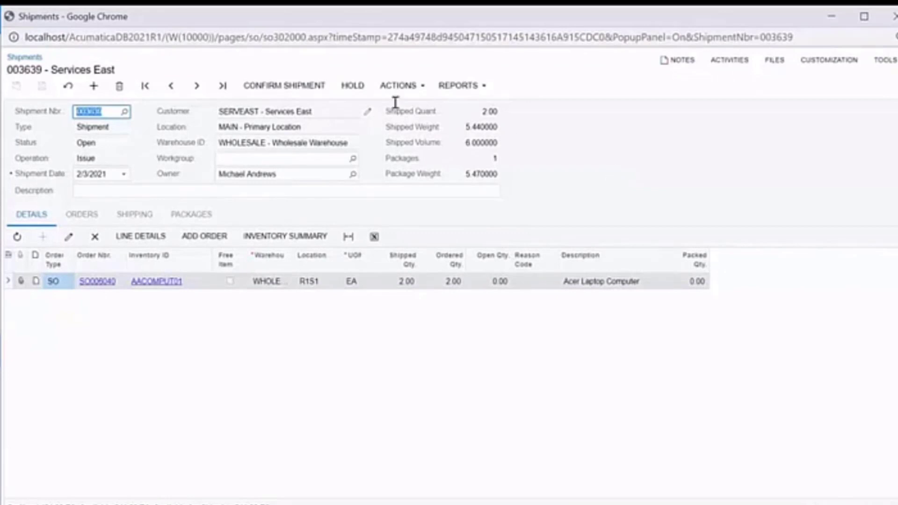
left_click(286, 93)
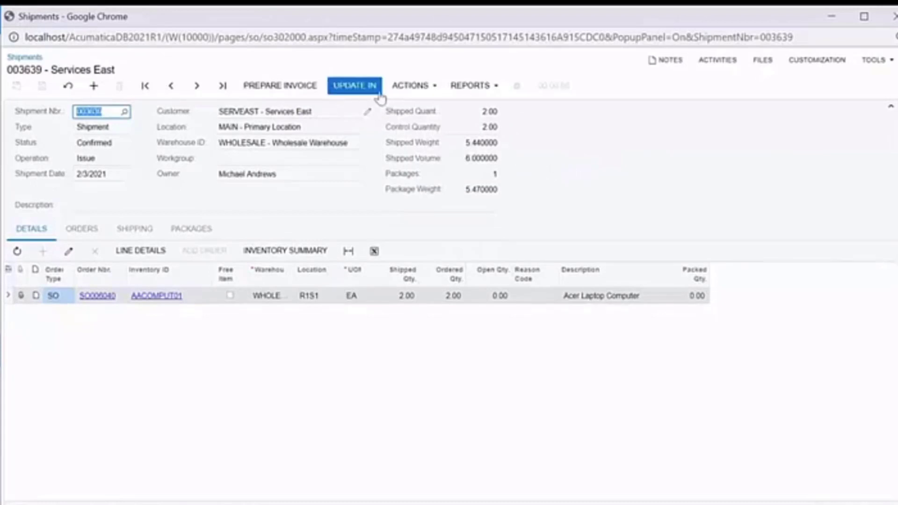
left_click(403, 90)
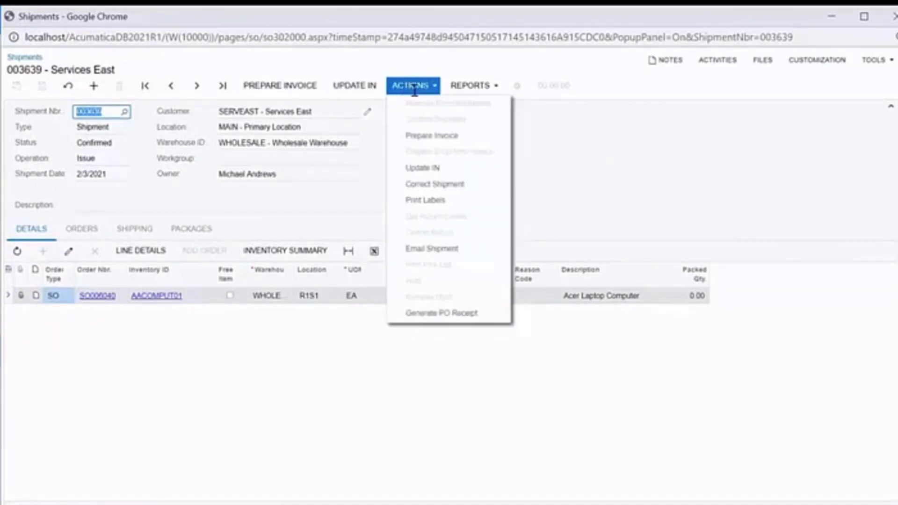
left_click(435, 315)
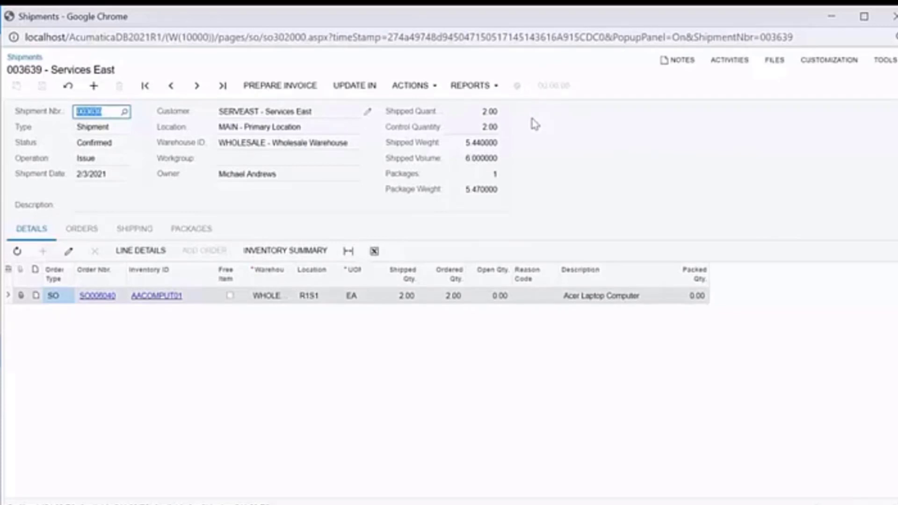
Step: Prepare and release the invoice for the confirmed shipment, and open its linked GL batch
left_click(281, 85)
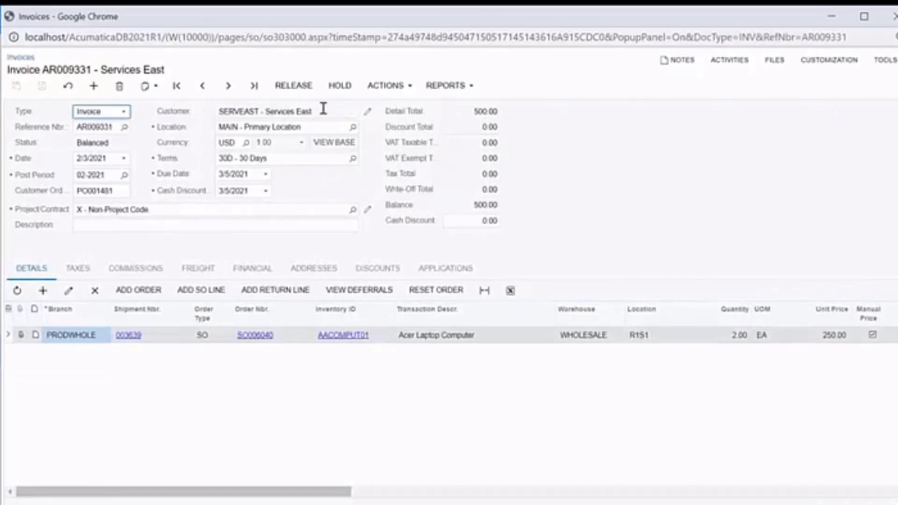
left_click(294, 85)
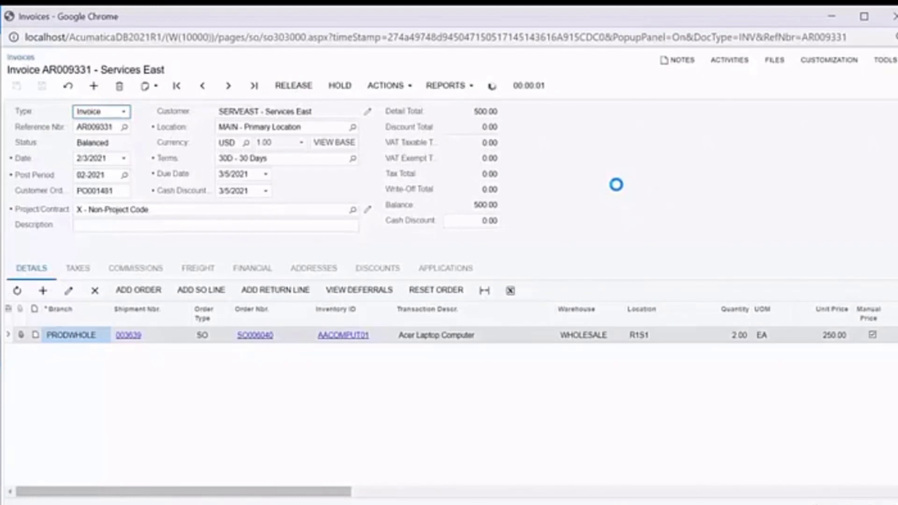
left_click(262, 273)
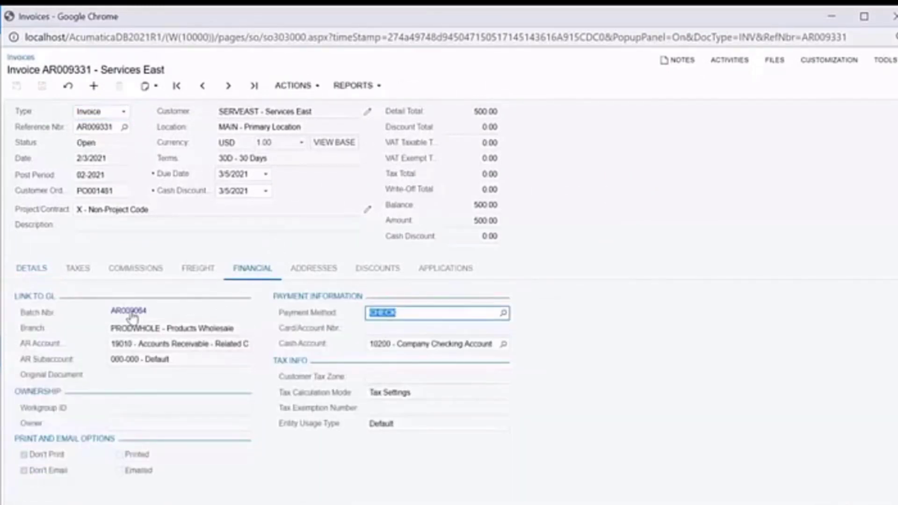
left_click(131, 312)
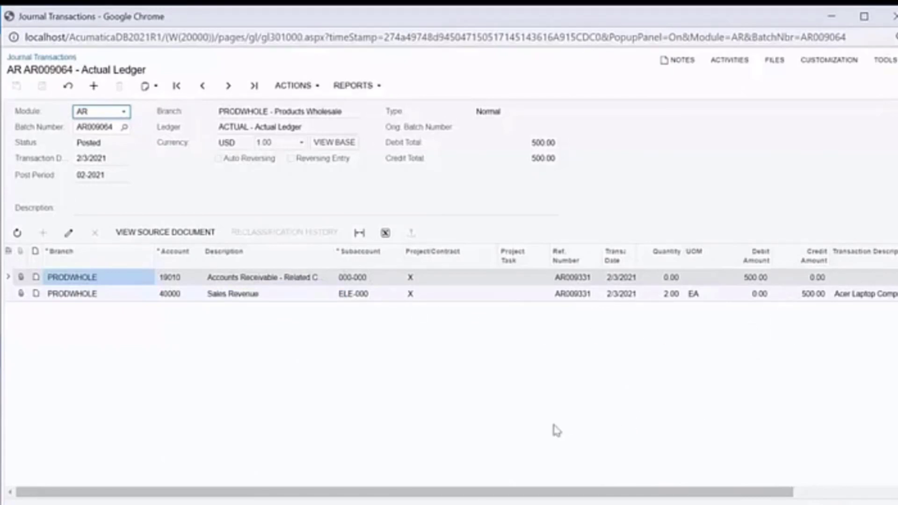
Step: Examine the account postings of the latest IN module batch in Journal Transactions and close the window
left_click(124, 112)
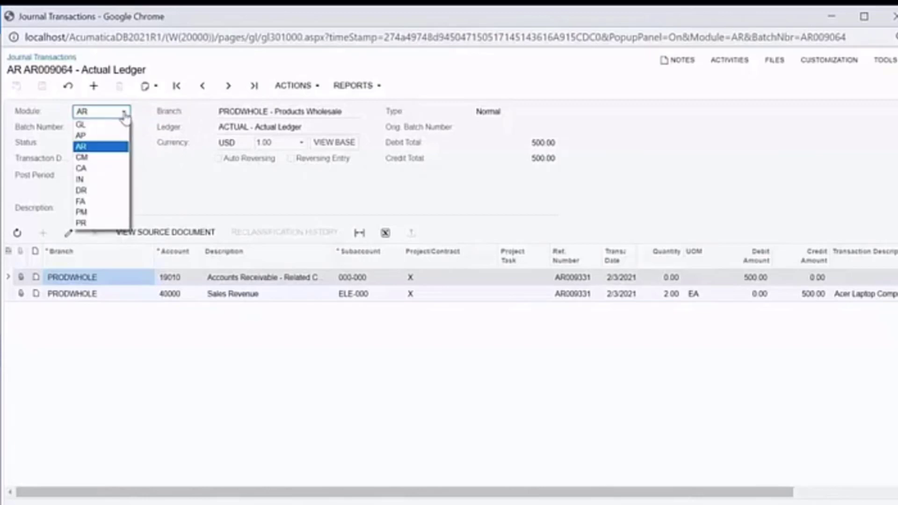
left_click(105, 179)
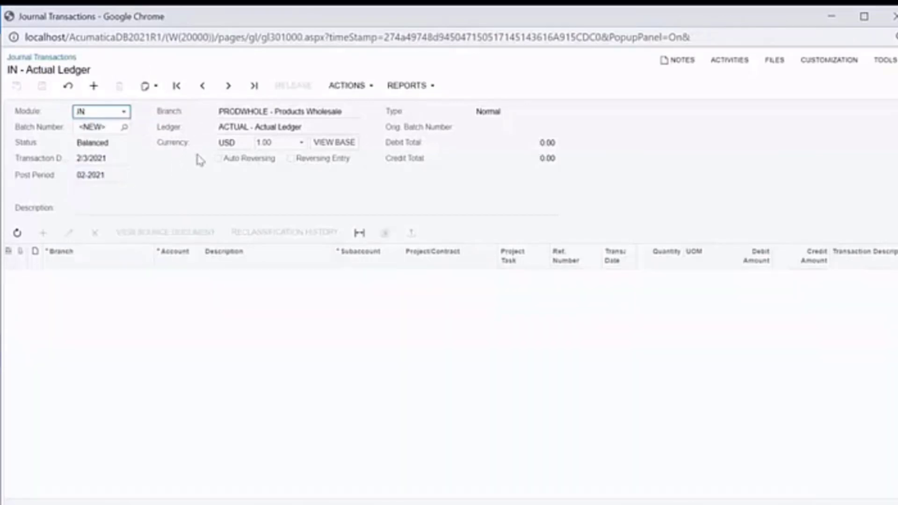
left_click(254, 86)
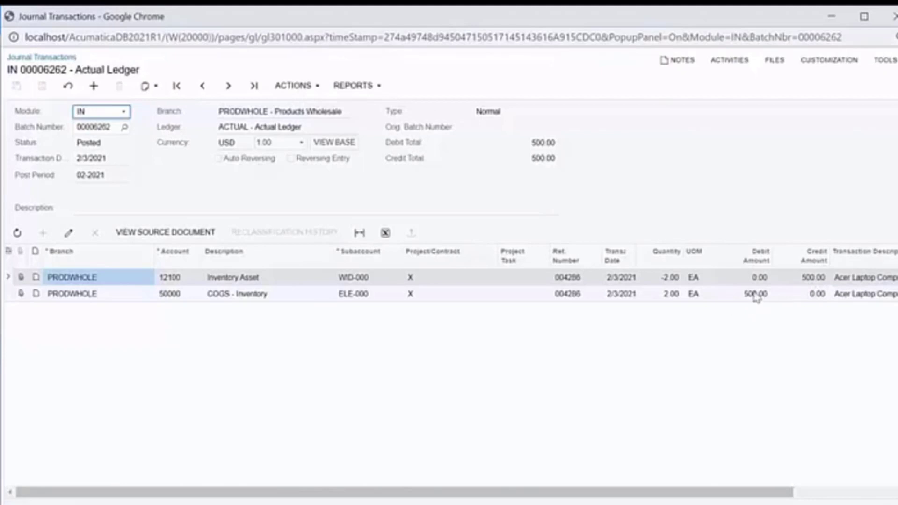
left_click(892, 17)
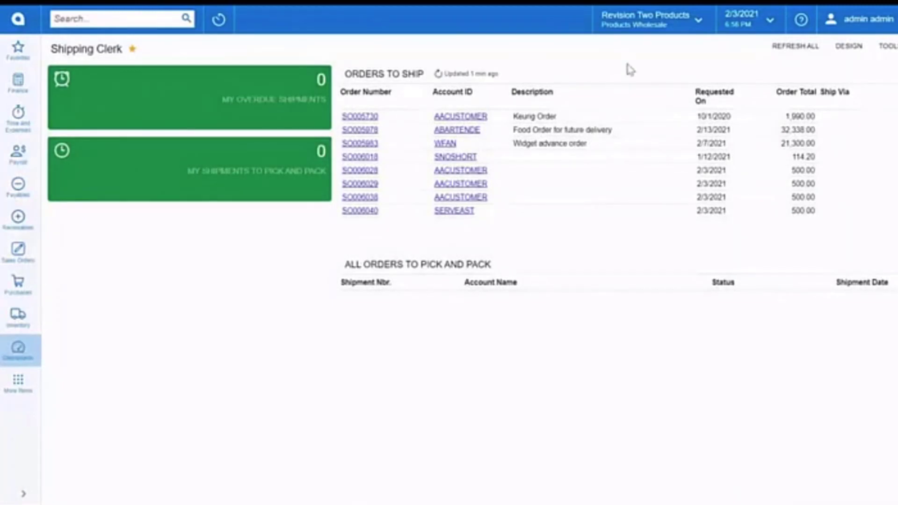
Step: Switch to the Services East branch and release the balanced Products Wholesale purchase receipt dated 2/3/2021
left_click(638, 27)
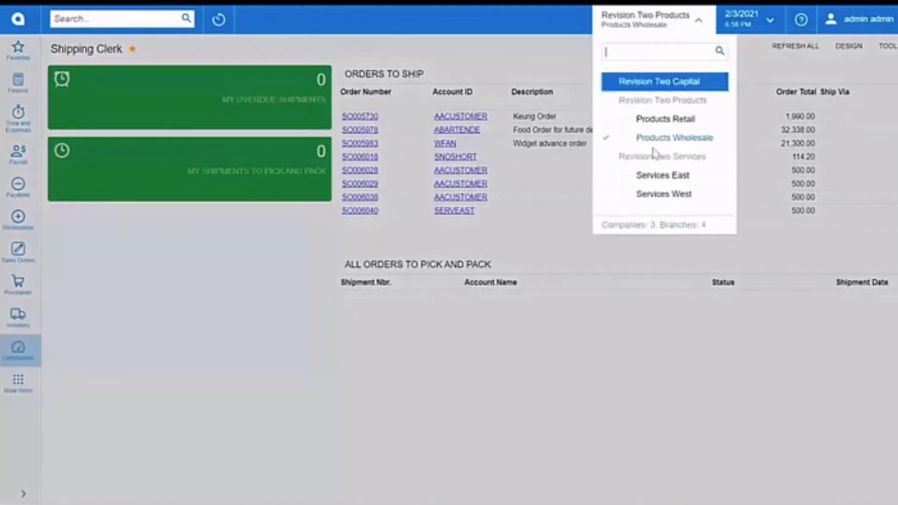
left_click(658, 177)
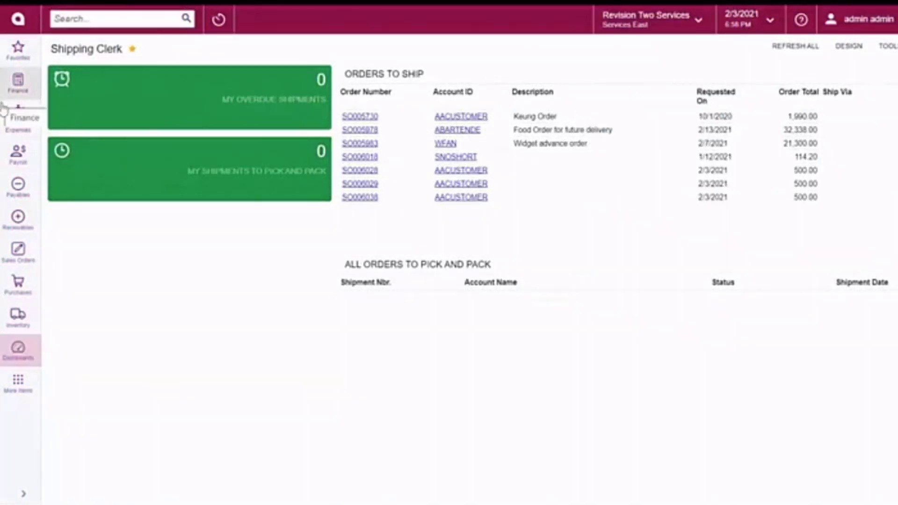
left_click(17, 286)
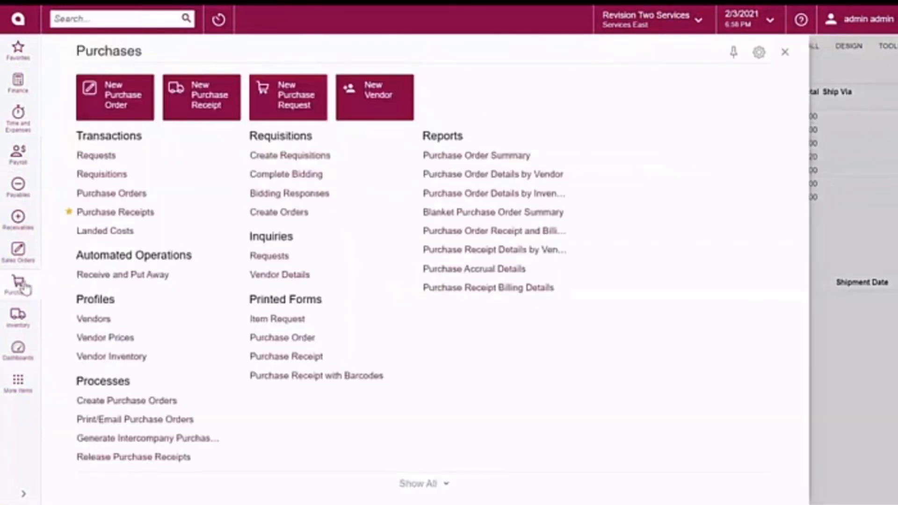
left_click(117, 213)
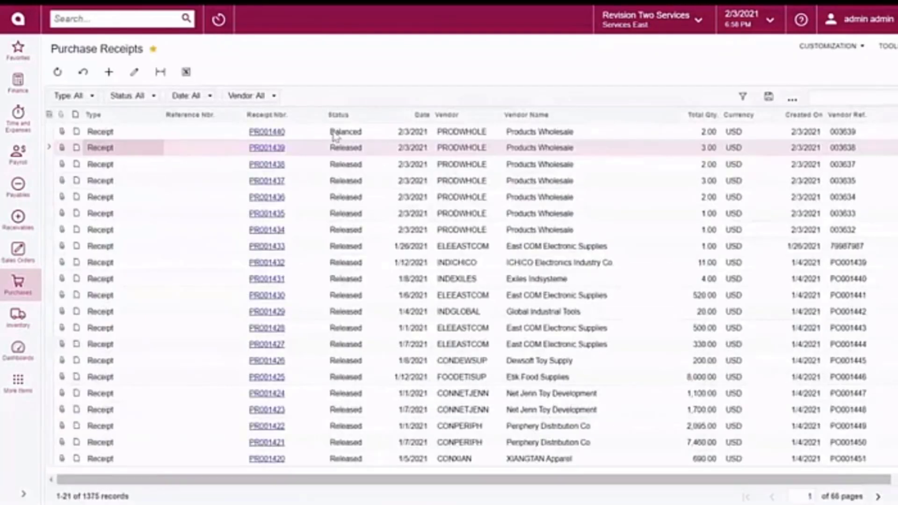
left_click(264, 133)
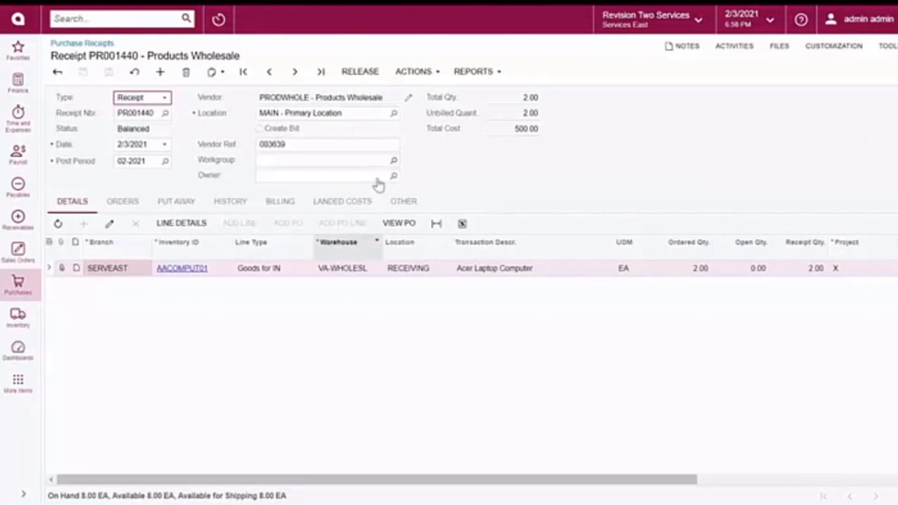
left_click(367, 75)
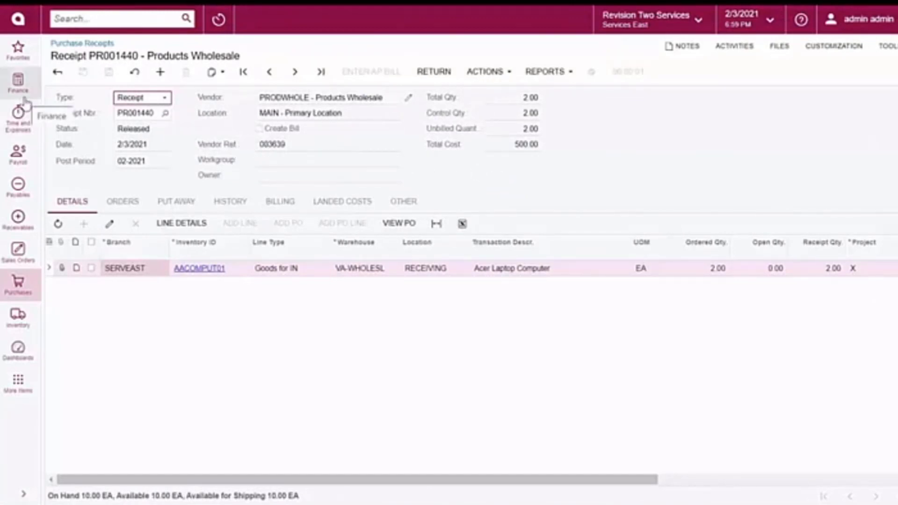
Step: Generate the on-hold AP document for the 2/3/2021 Products Wholesale invoice billed to Services East, using Generate Intercompany Documents
left_click(19, 50)
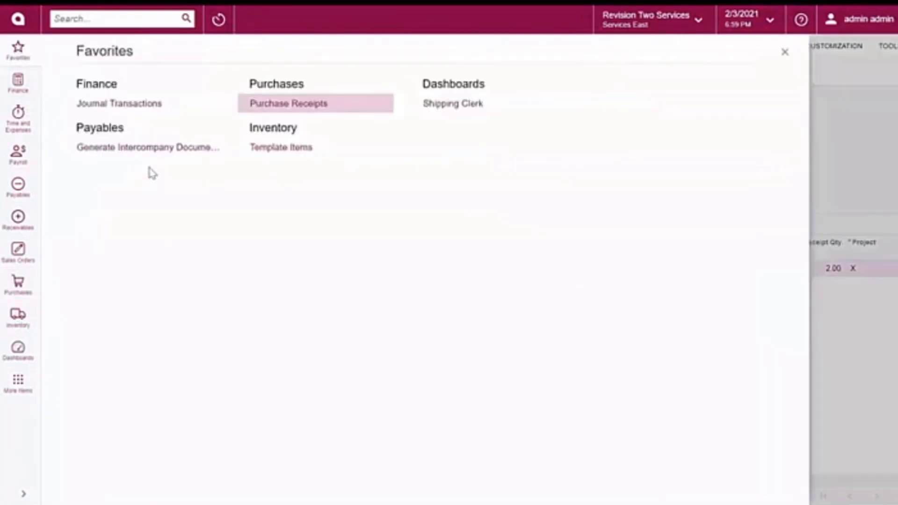
left_click(141, 149)
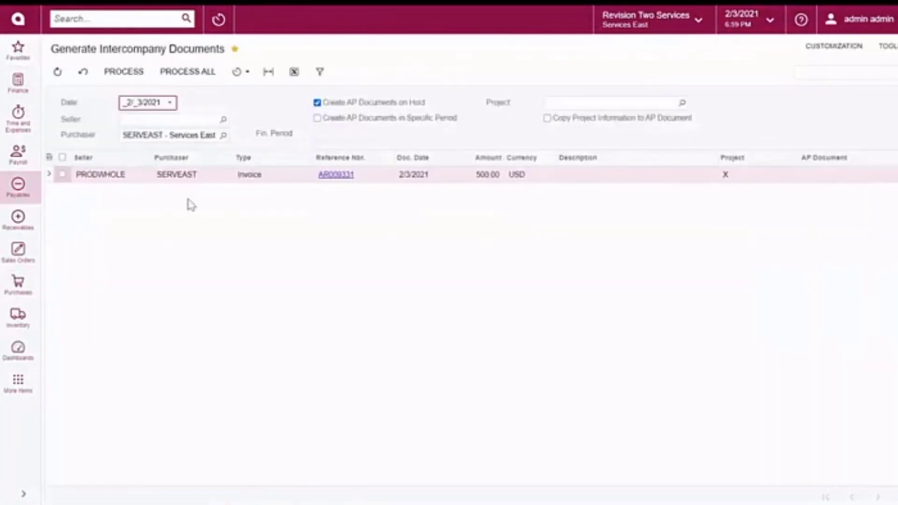
left_click(63, 174)
left_click(123, 71)
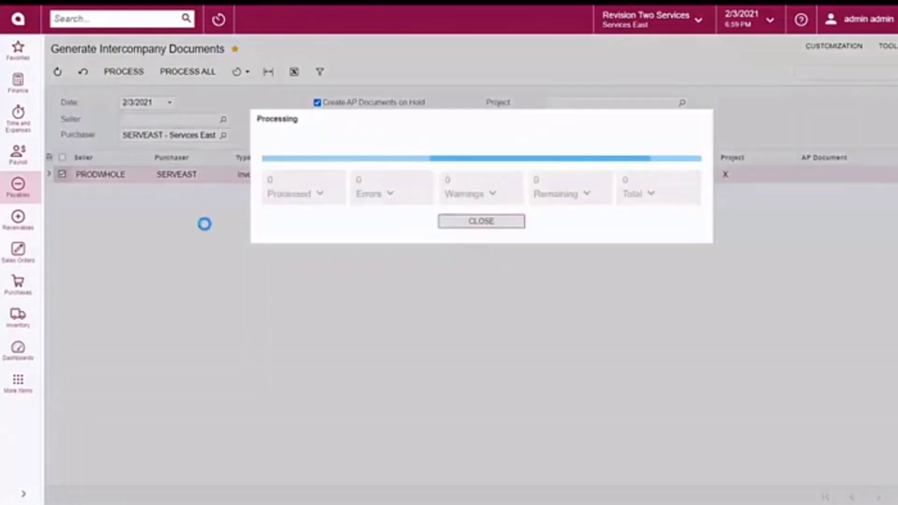
left_click(473, 226)
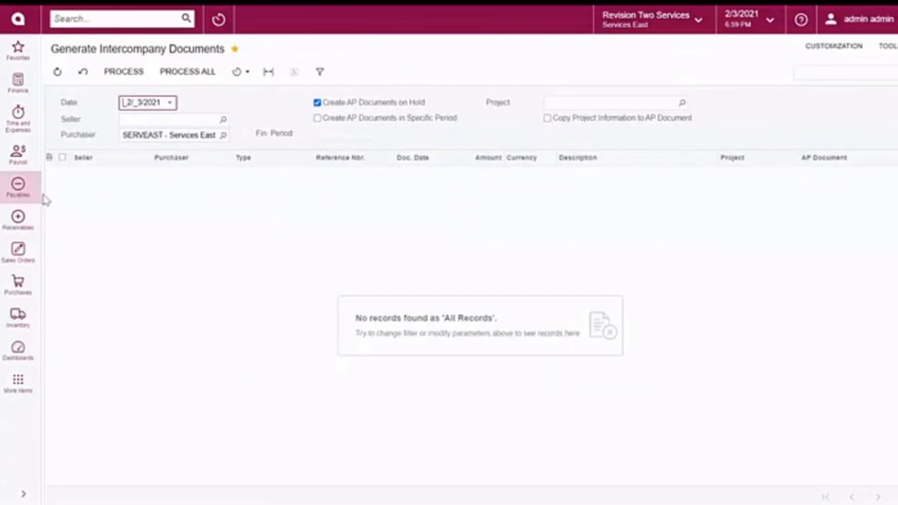
Step: Open the on-hold 500.00 Products Wholesale bill in Bills and Adjustments, remove its hold and release it
left_click(19, 192)
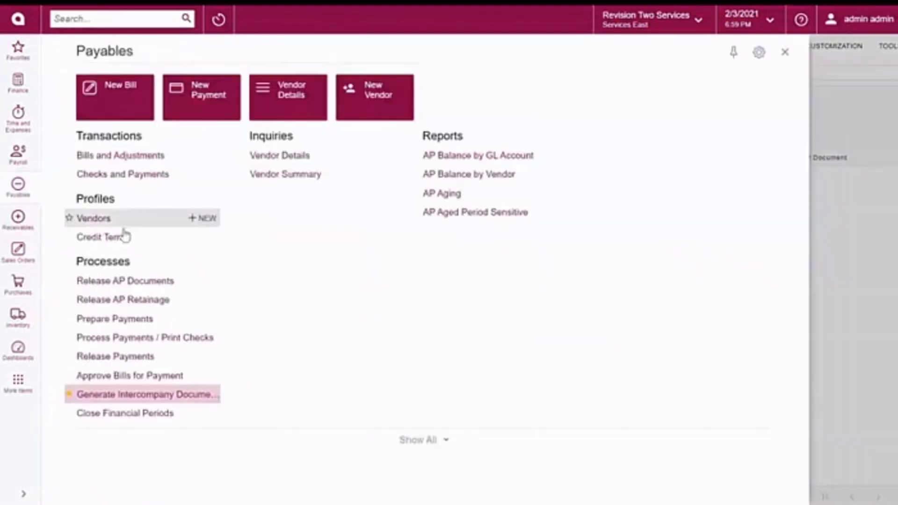
left_click(121, 159)
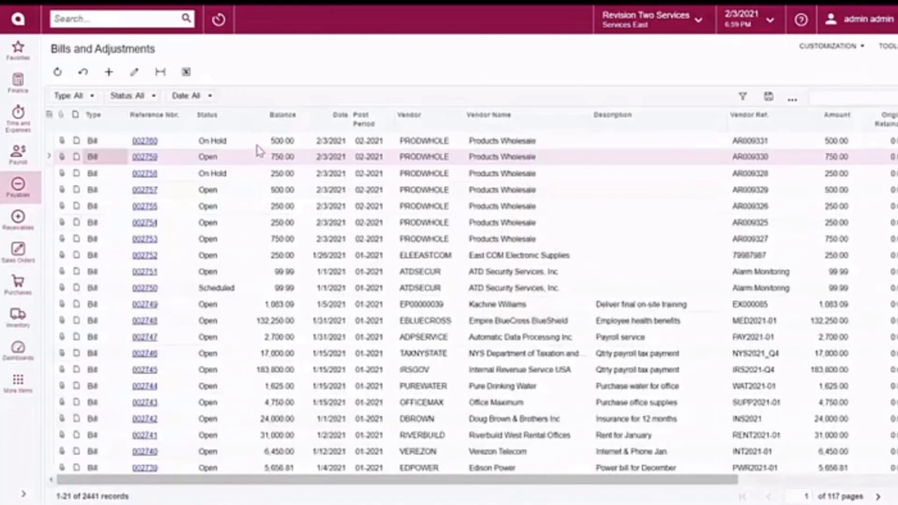
left_click(144, 141)
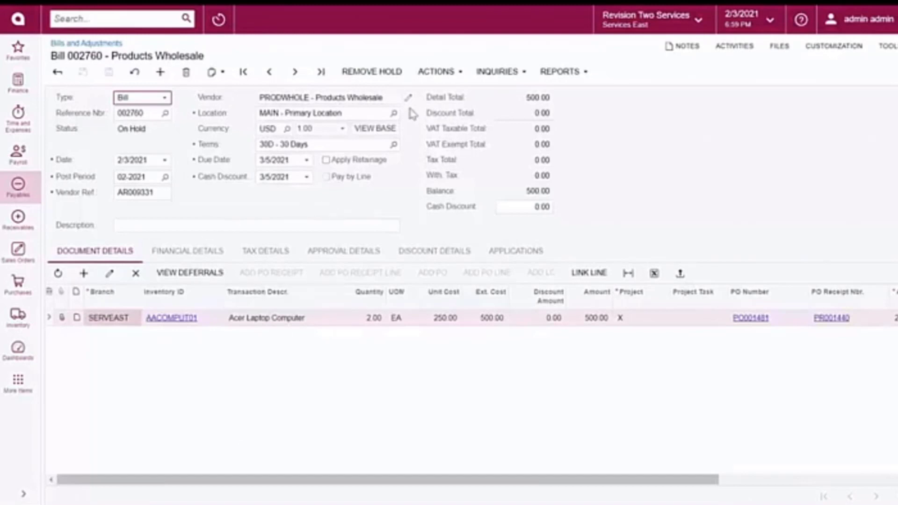
left_click(376, 75)
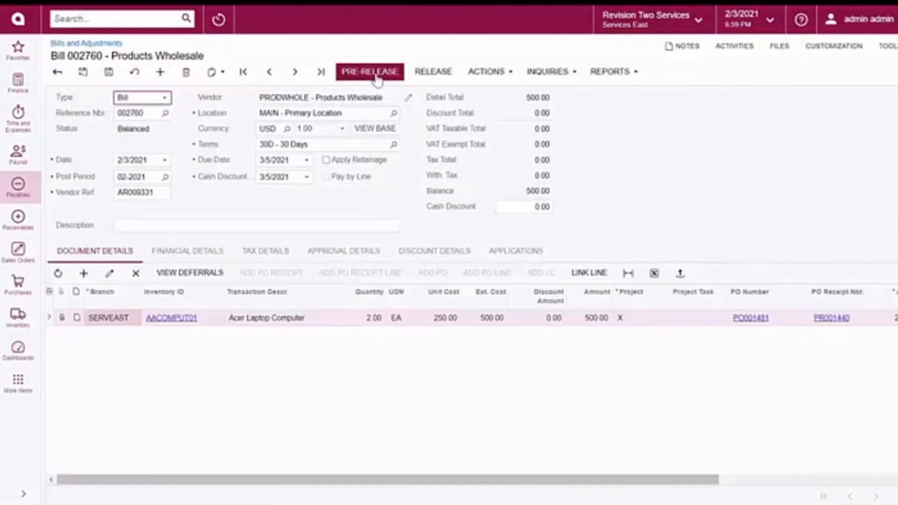
left_click(441, 75)
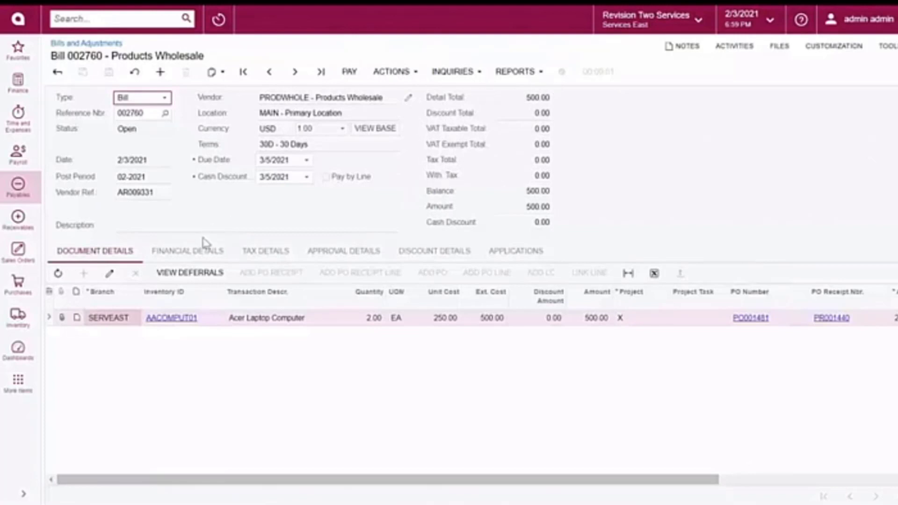
Step: Examine the account postings of the bill's linked AP batch and of the latest IN module batch, and close the window
left_click(196, 251)
left_click(165, 295)
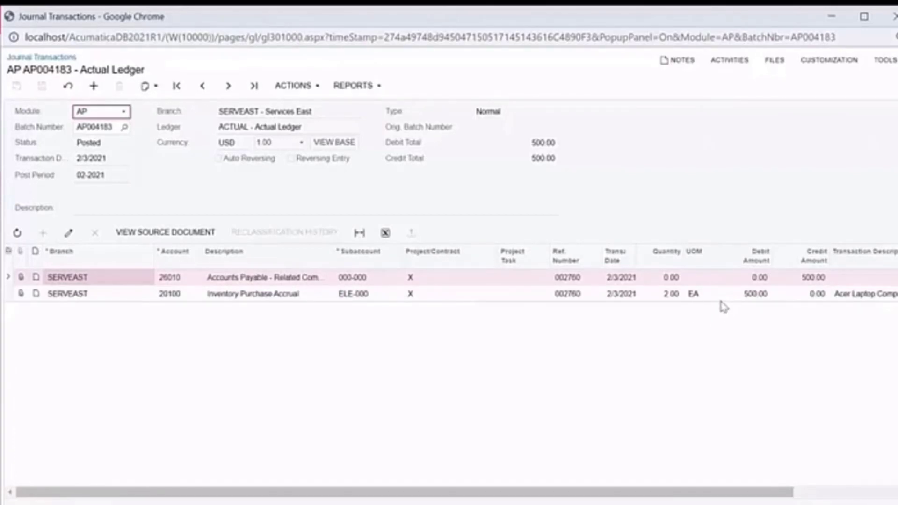
left_click(124, 112)
left_click(97, 177)
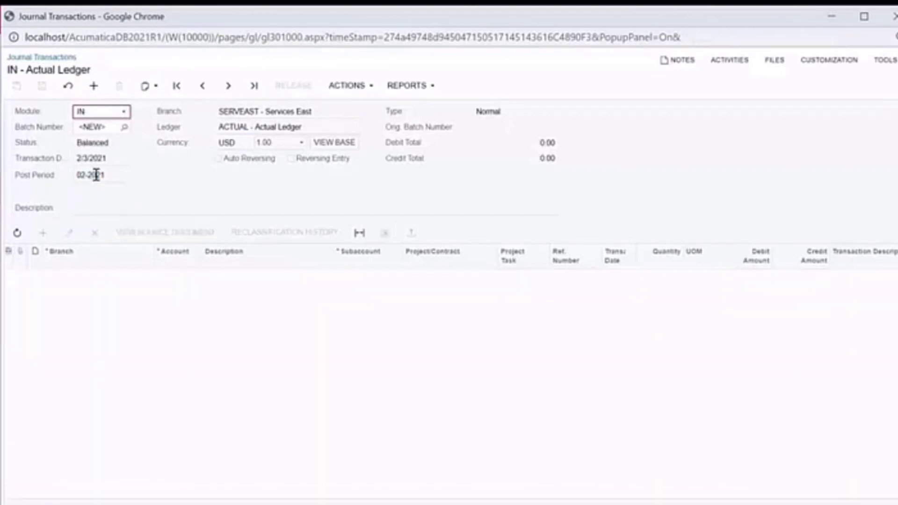
left_click(254, 85)
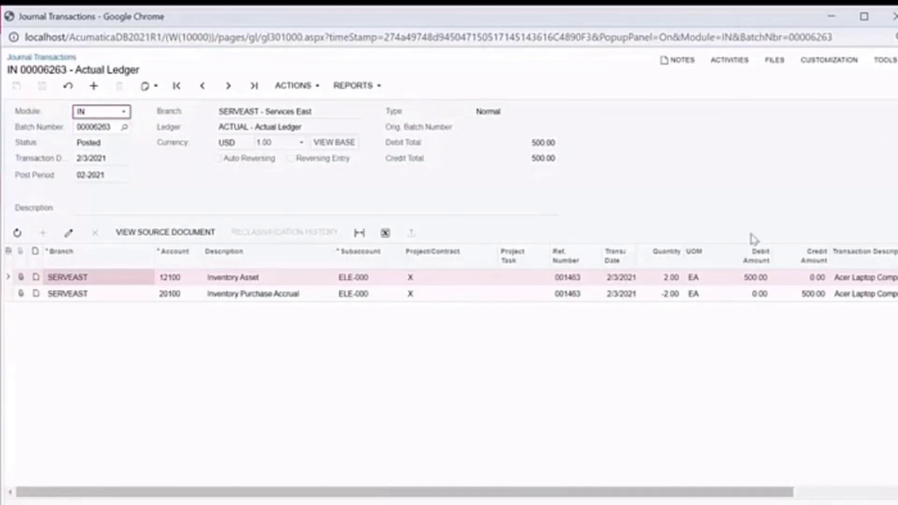
left_click(892, 16)
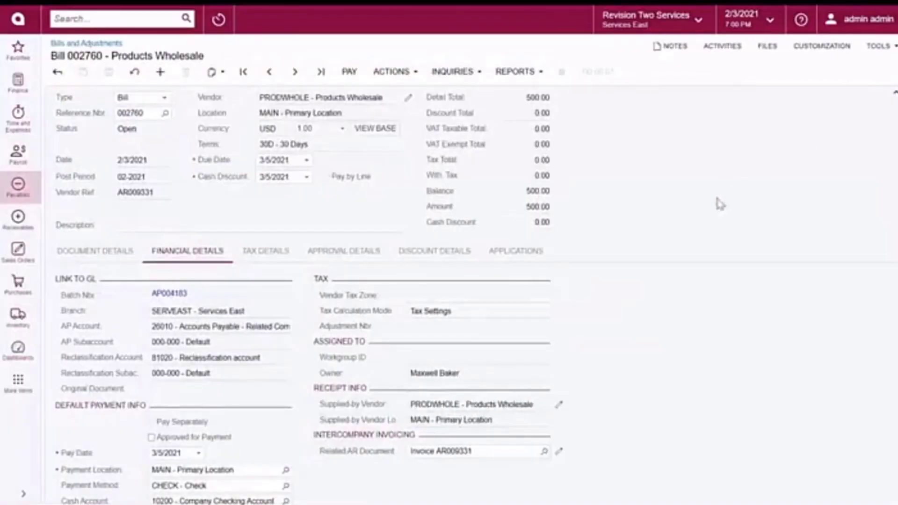
Step: Switch to the Products Wholesale branch and go to its home dashboard
left_click(644, 21)
left_click(672, 138)
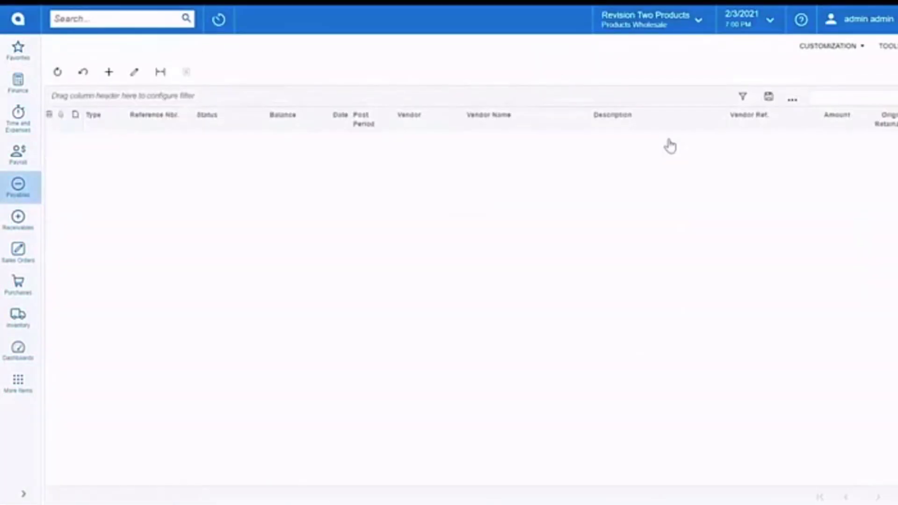
left_click(18, 19)
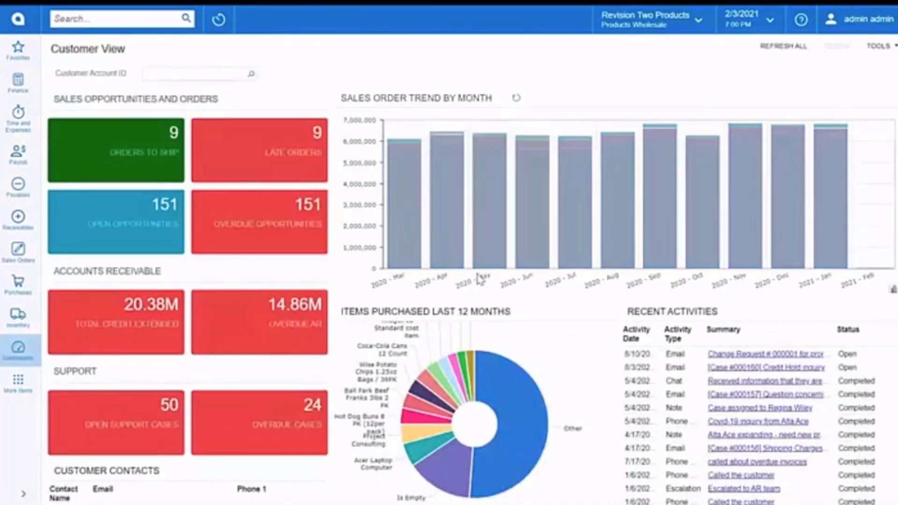